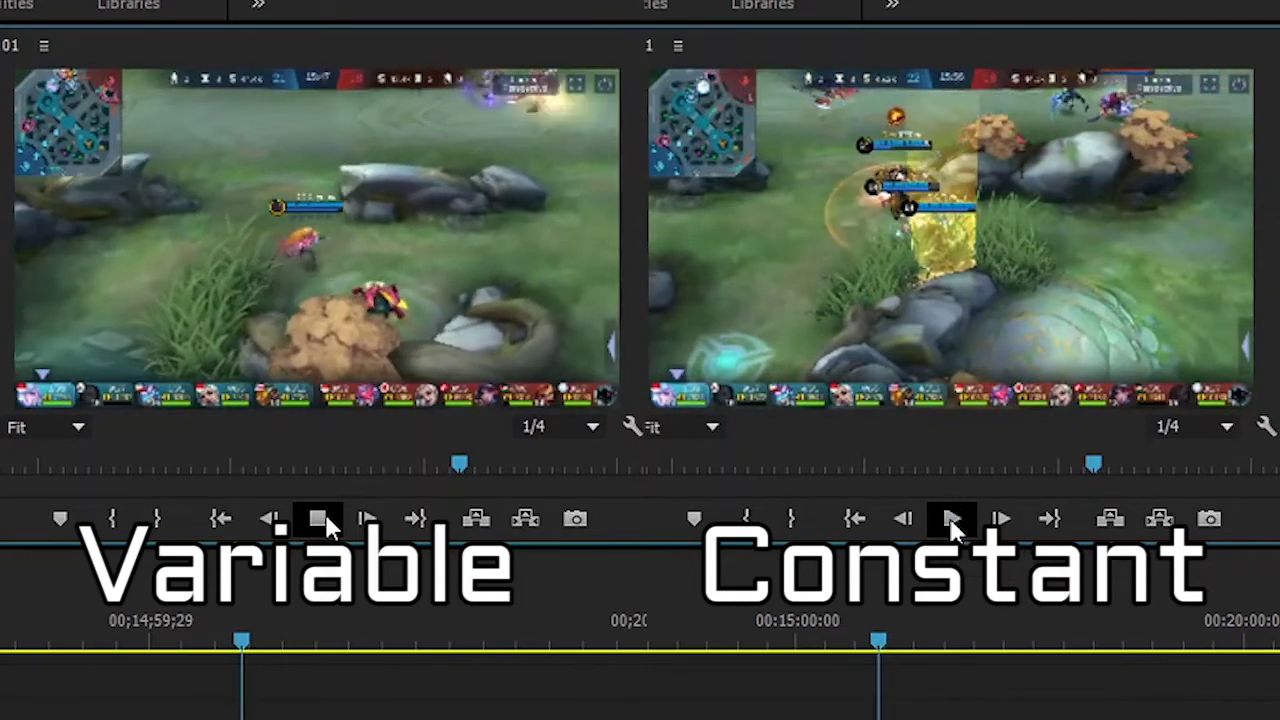
# Step: Stop both the Constant and Variable frame-rate clips in Premiere, nudging the Constant playhead back
pyautogui.click(951, 518)
pyautogui.moveTo(878, 650); pyautogui.dragTo(855, 658)
pyautogui.click(325, 513)
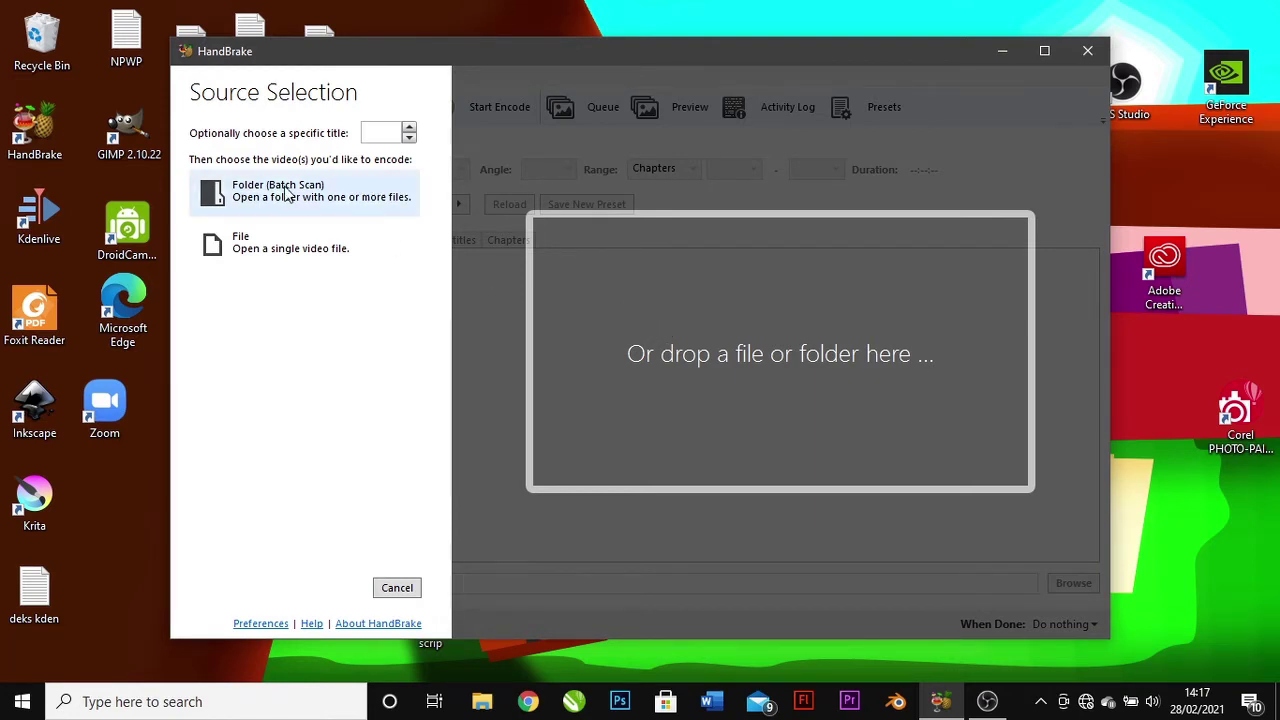
pyautogui.click(310, 247)
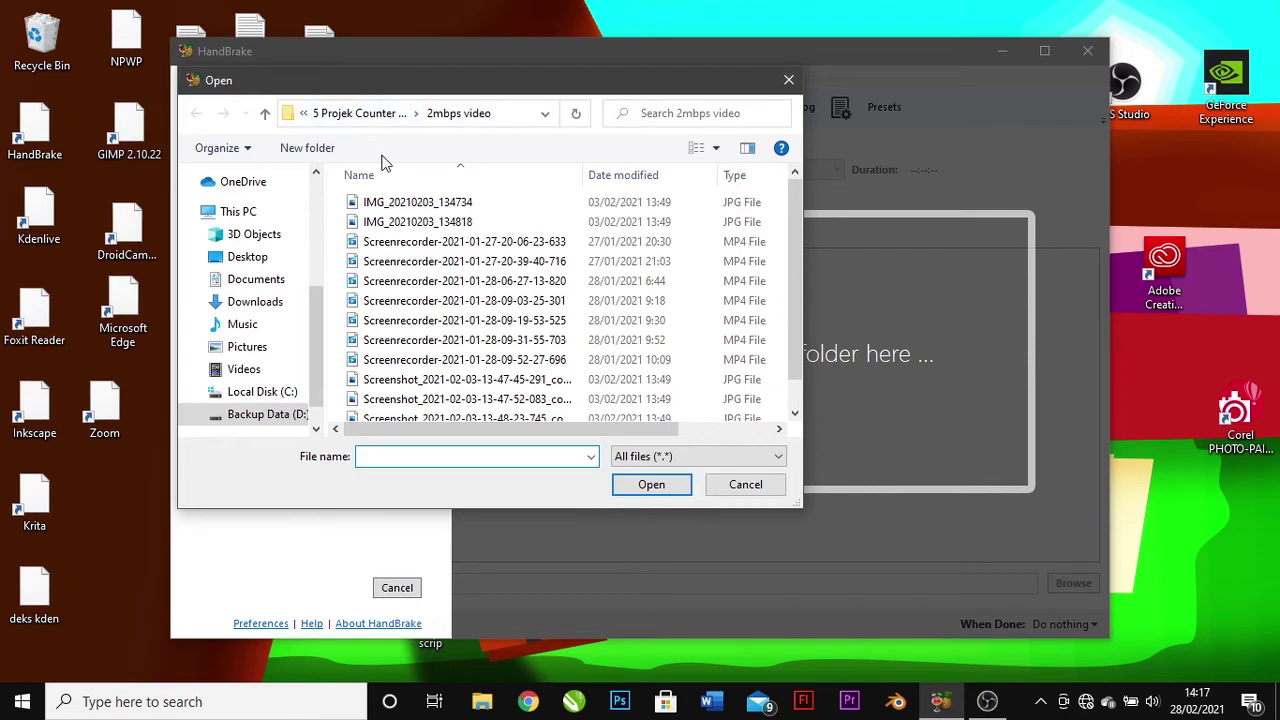
pyautogui.moveTo(533, 430); pyautogui.dragTo(623, 432)
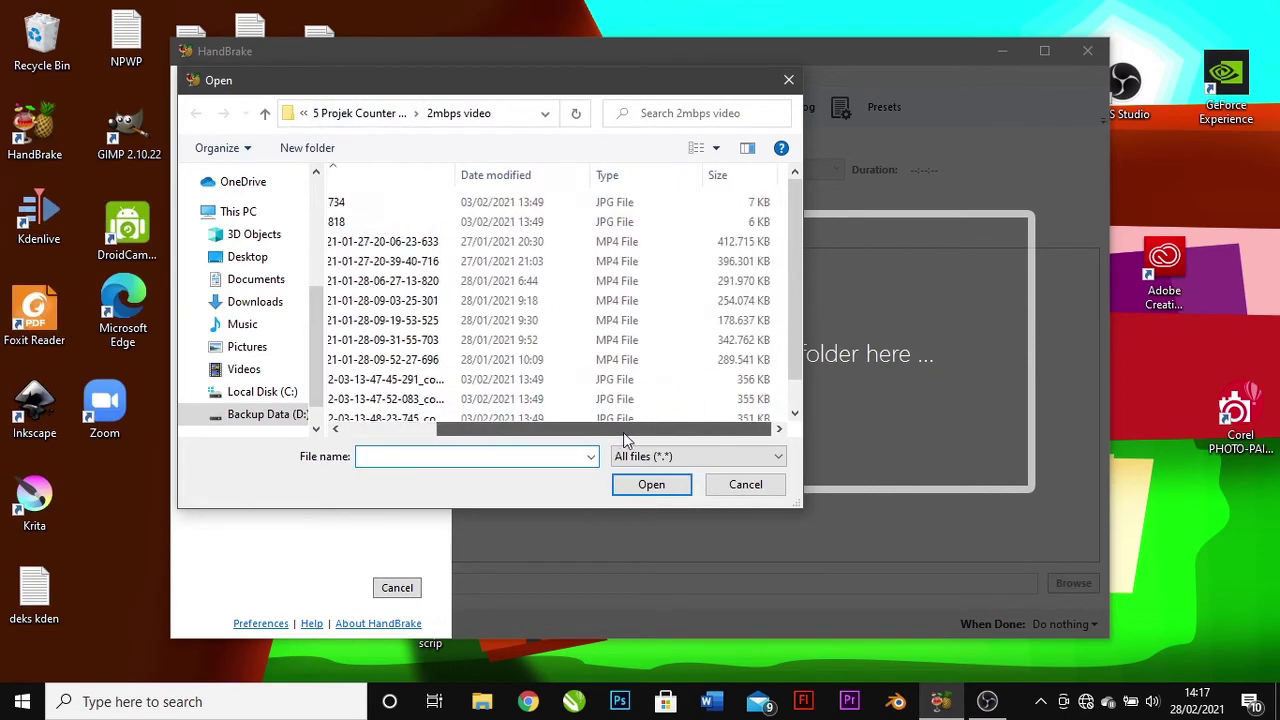
pyautogui.click(708, 243)
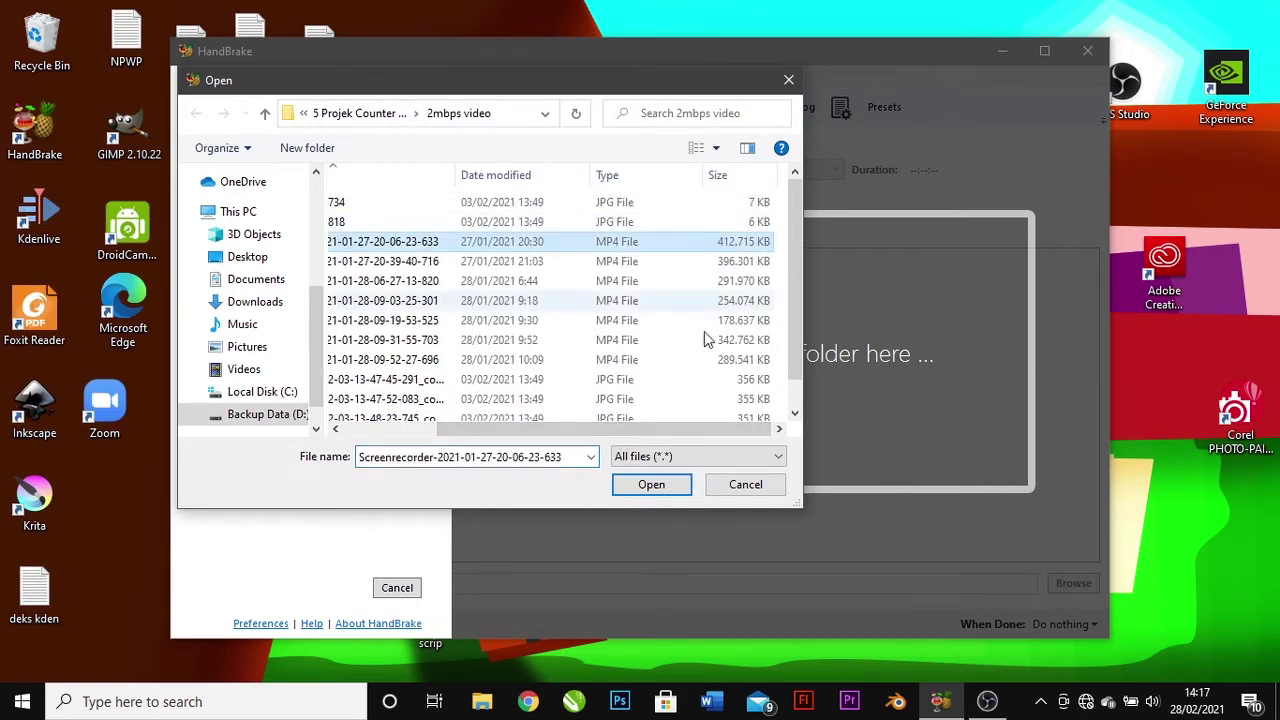
pyautogui.click(660, 490)
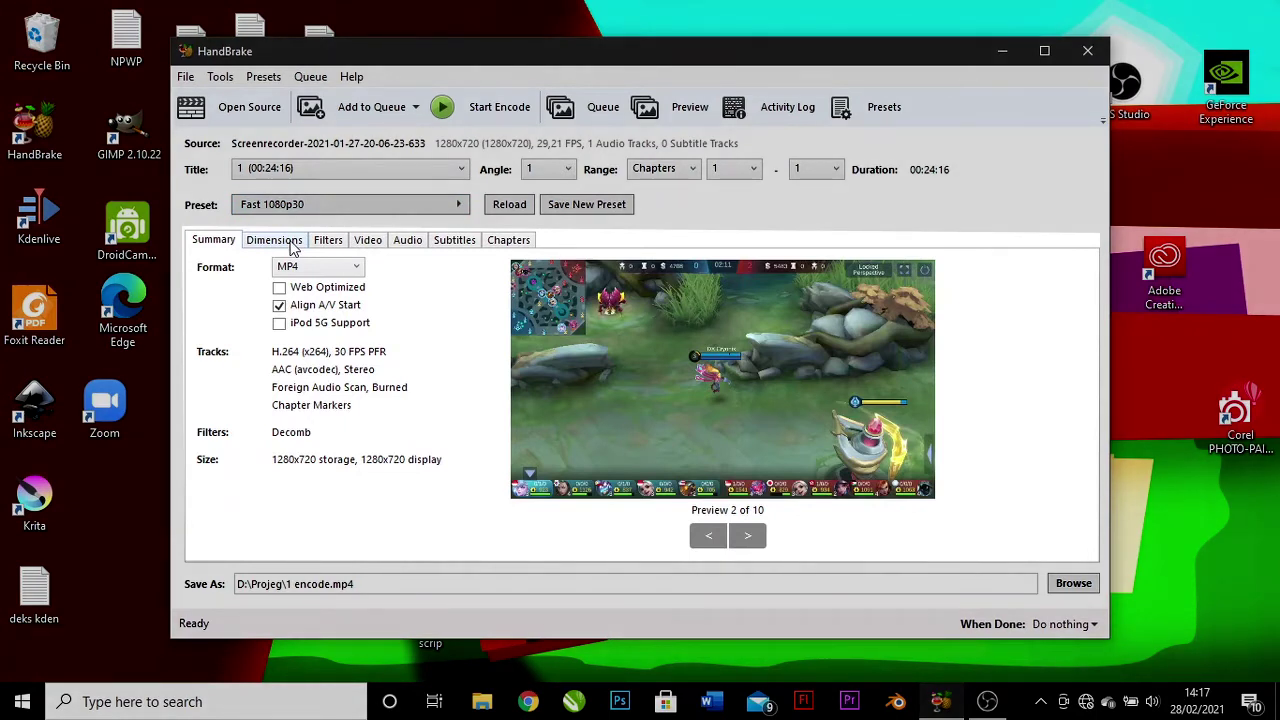
# Step: Check the Dimensions cropping, trying Custom, then leave it on Automatic
pyautogui.click(290, 243)
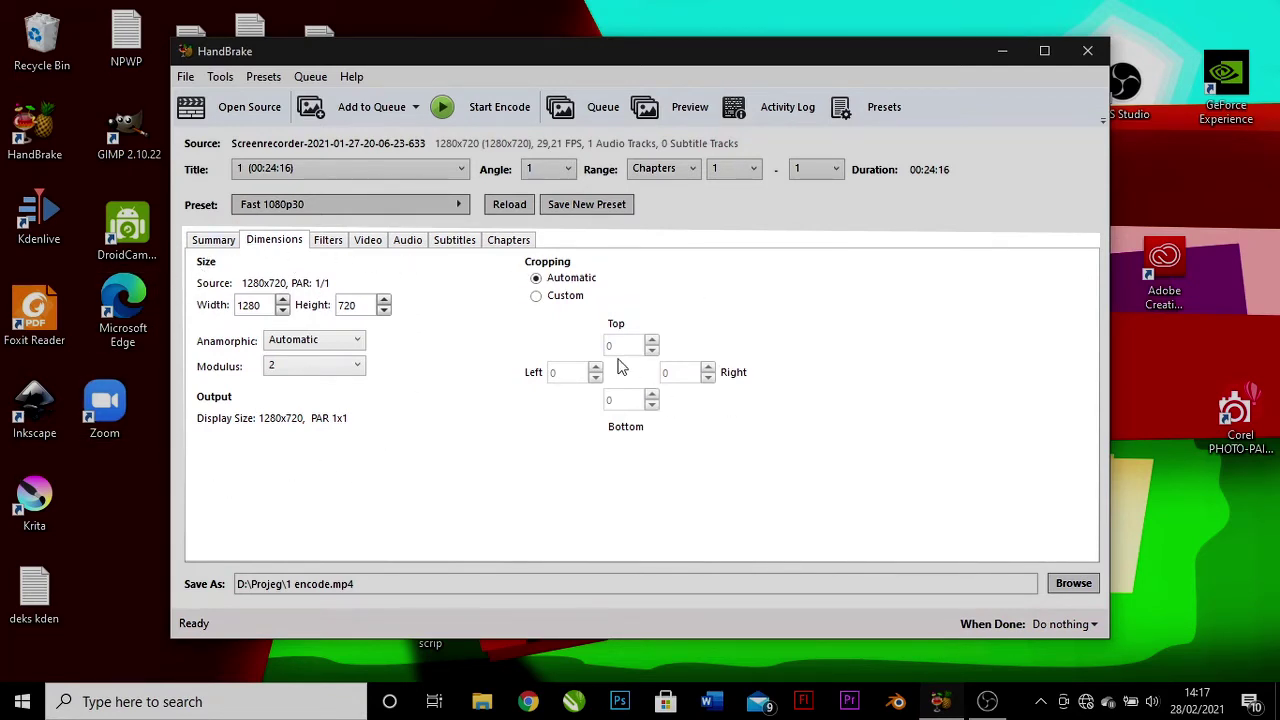
pyautogui.click(566, 299)
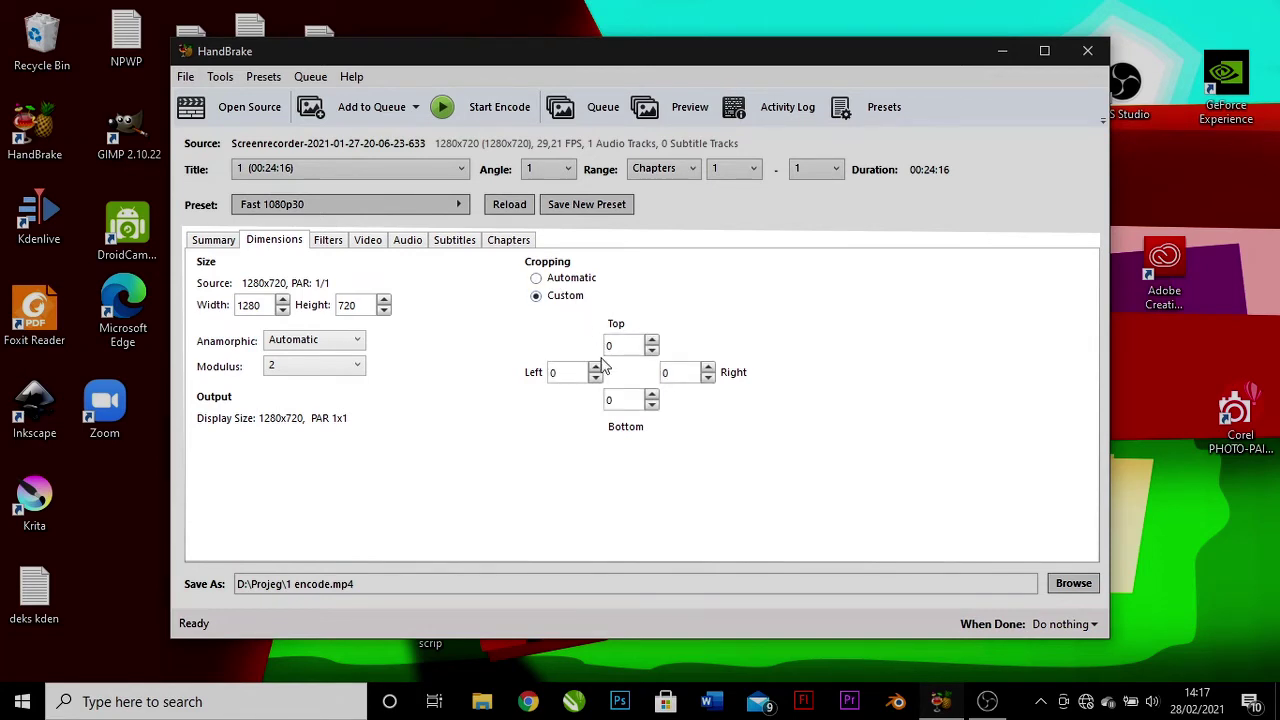
pyautogui.click(540, 281)
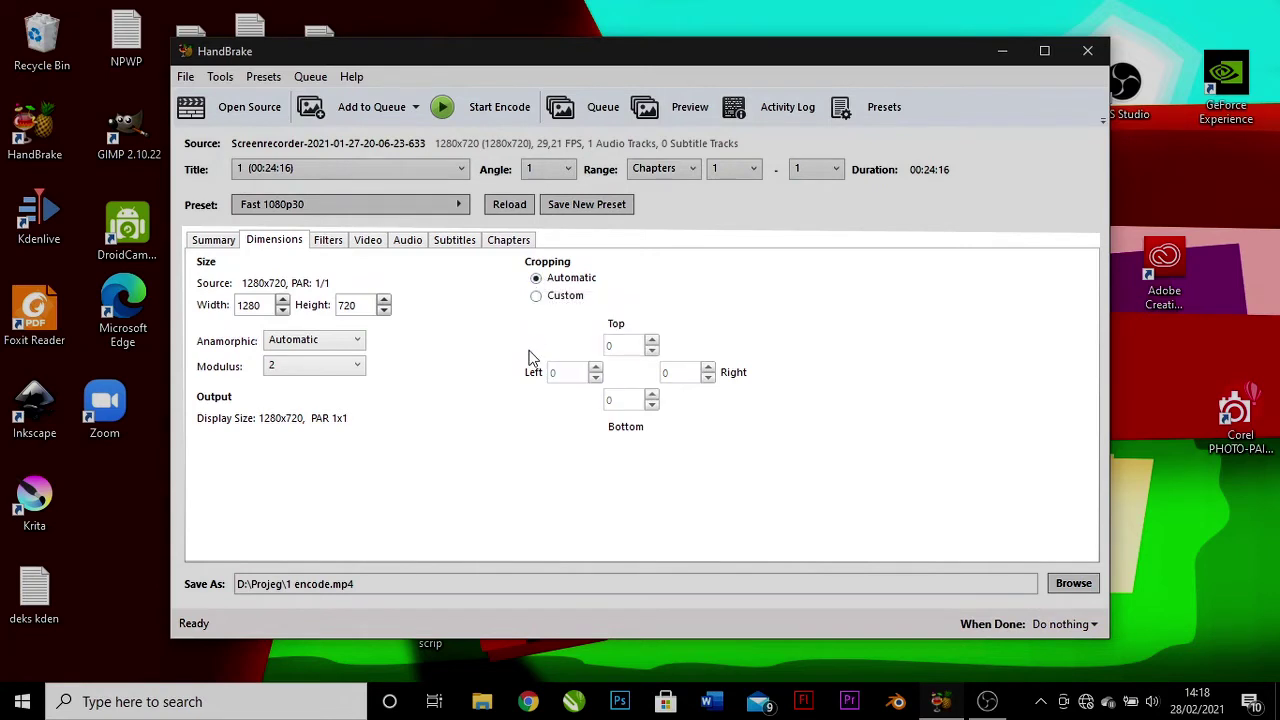
# Step: Set the Interlace Detection and Deinterlace filters to Off
pyautogui.click(326, 242)
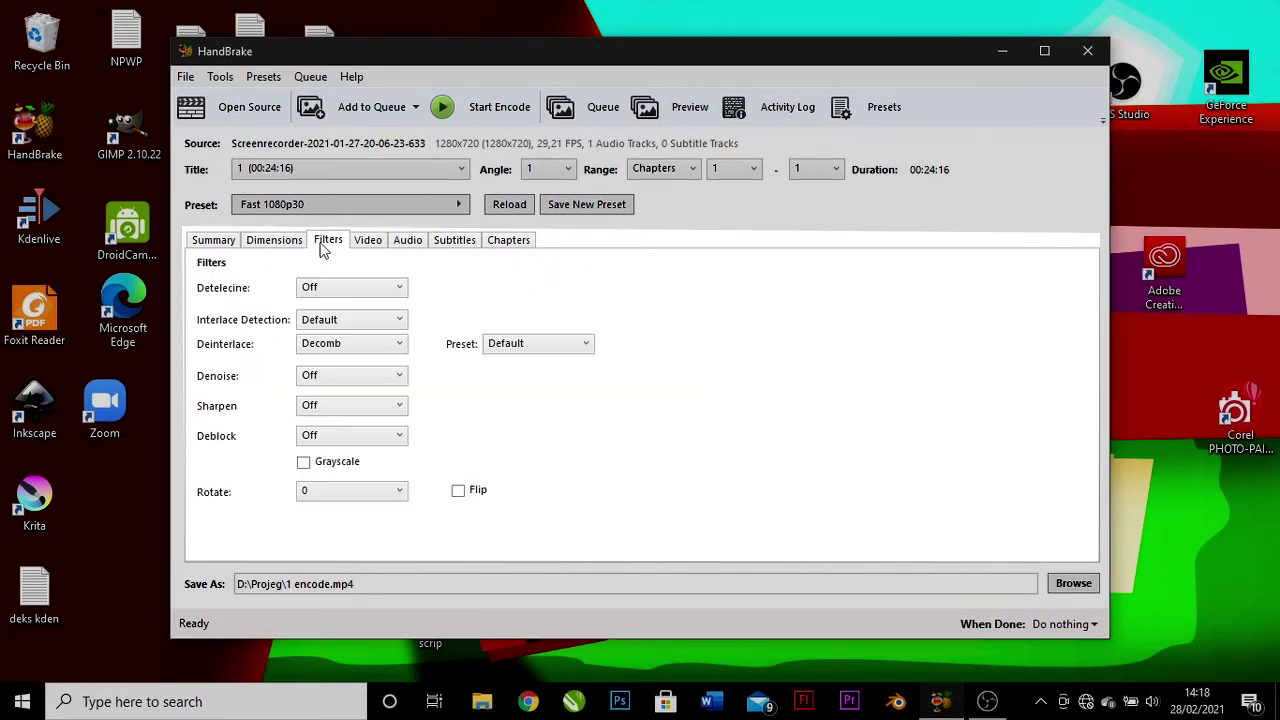
pyautogui.click(374, 319)
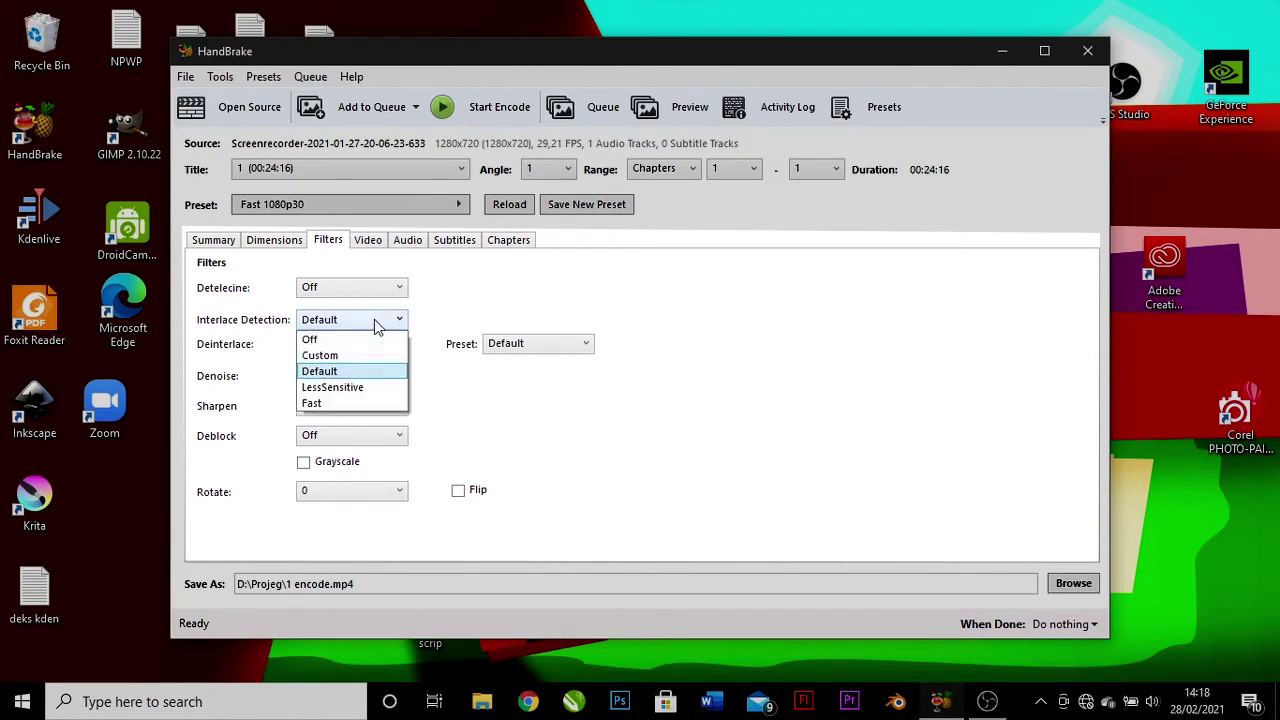
pyautogui.click(378, 334)
pyautogui.click(388, 346)
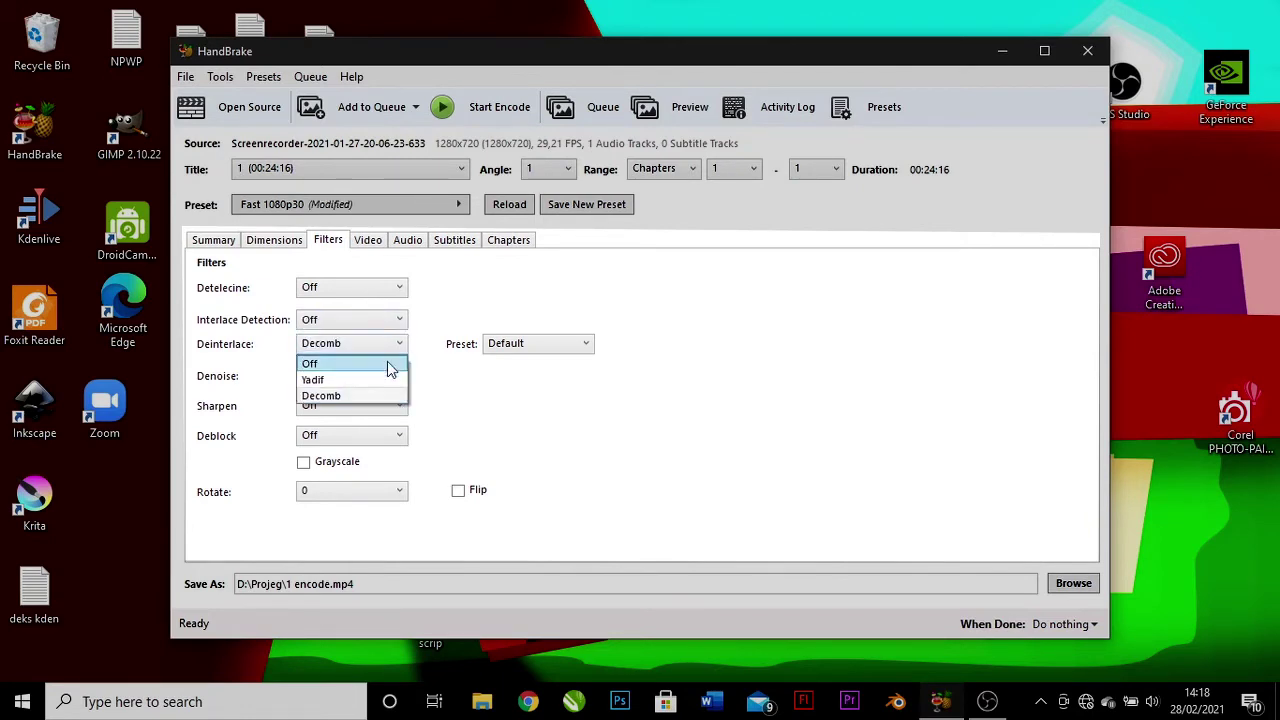
pyautogui.click(387, 361)
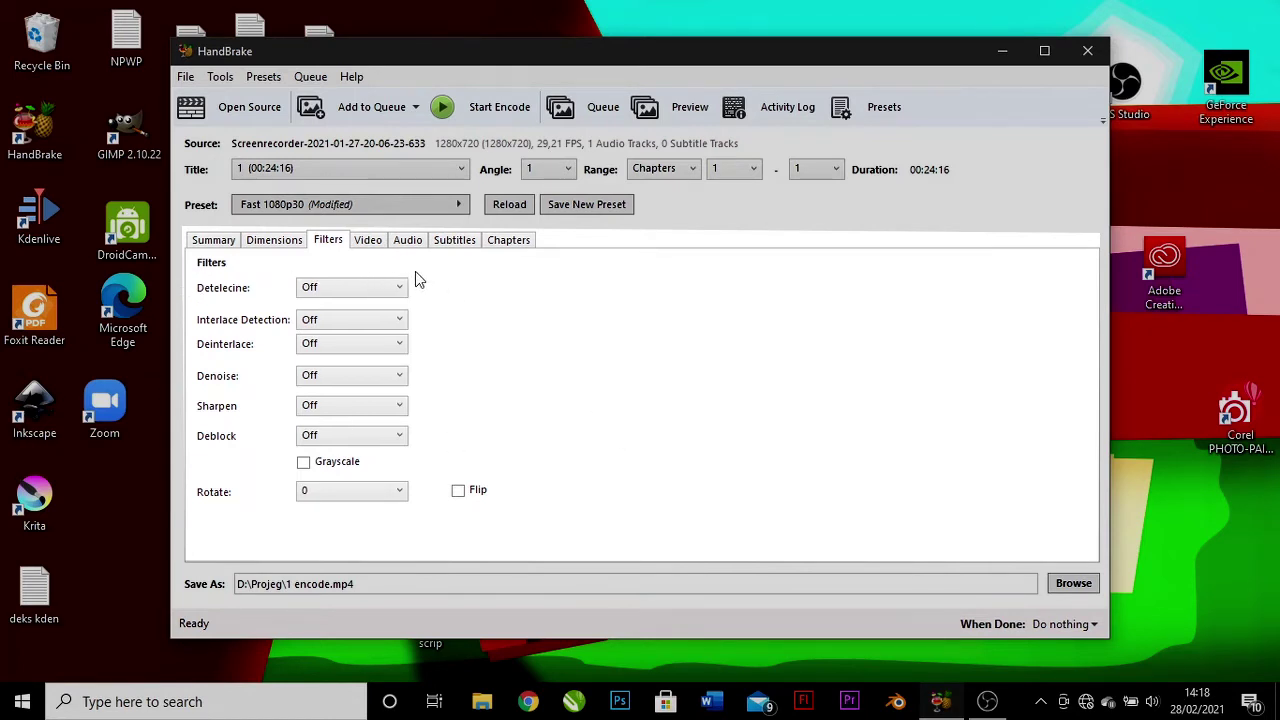
# Step: Set the video to H.264 (x264) at 30 FPS with Constant Framerate
pyautogui.click(368, 243)
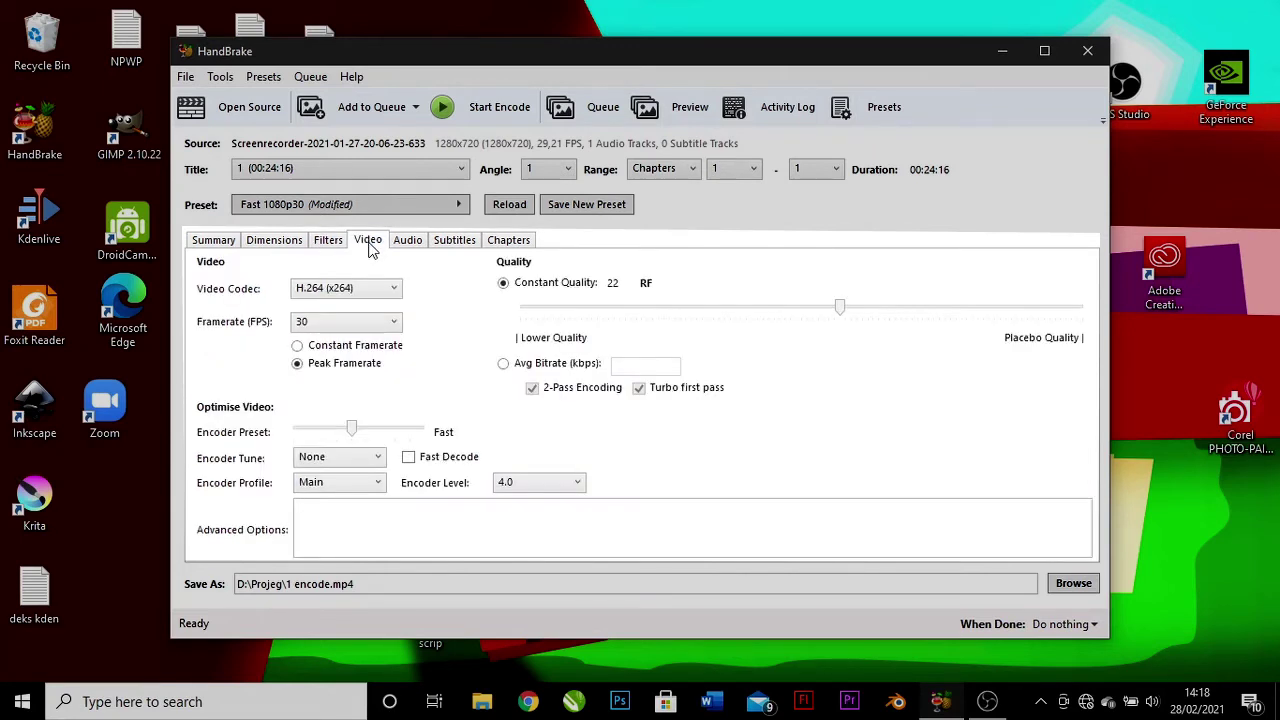
pyautogui.click(394, 290)
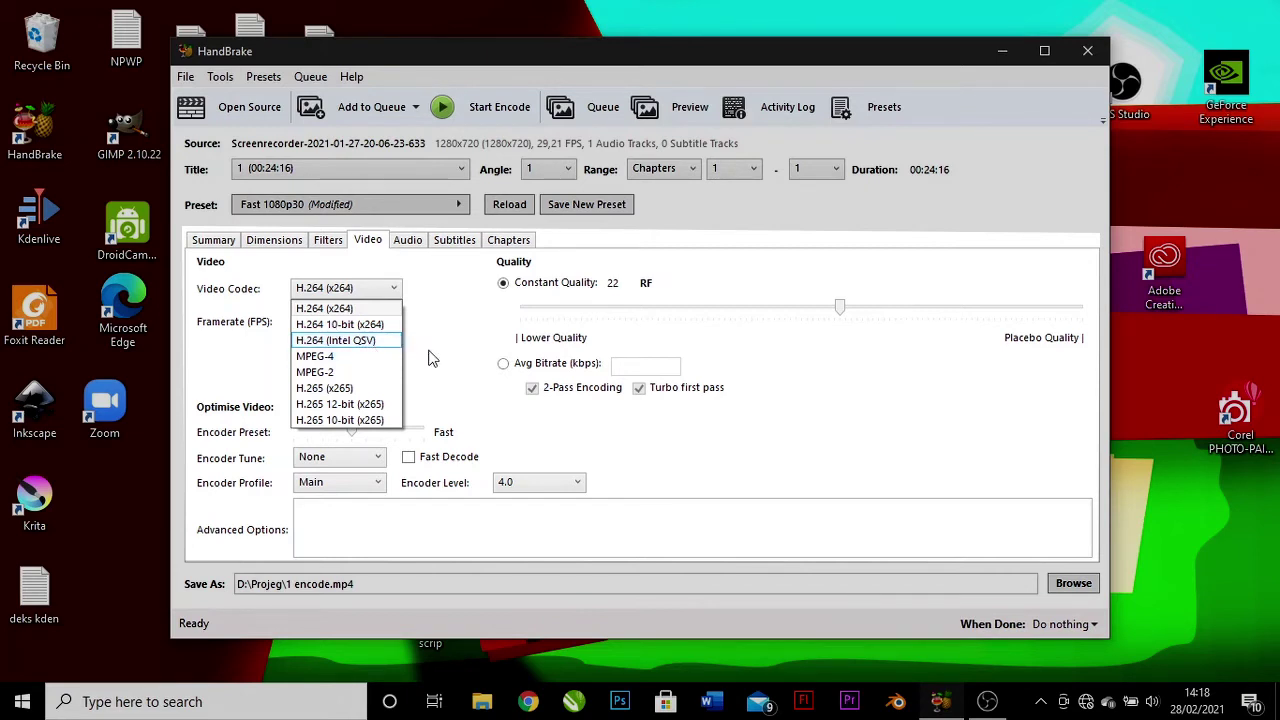
pyautogui.click(385, 314)
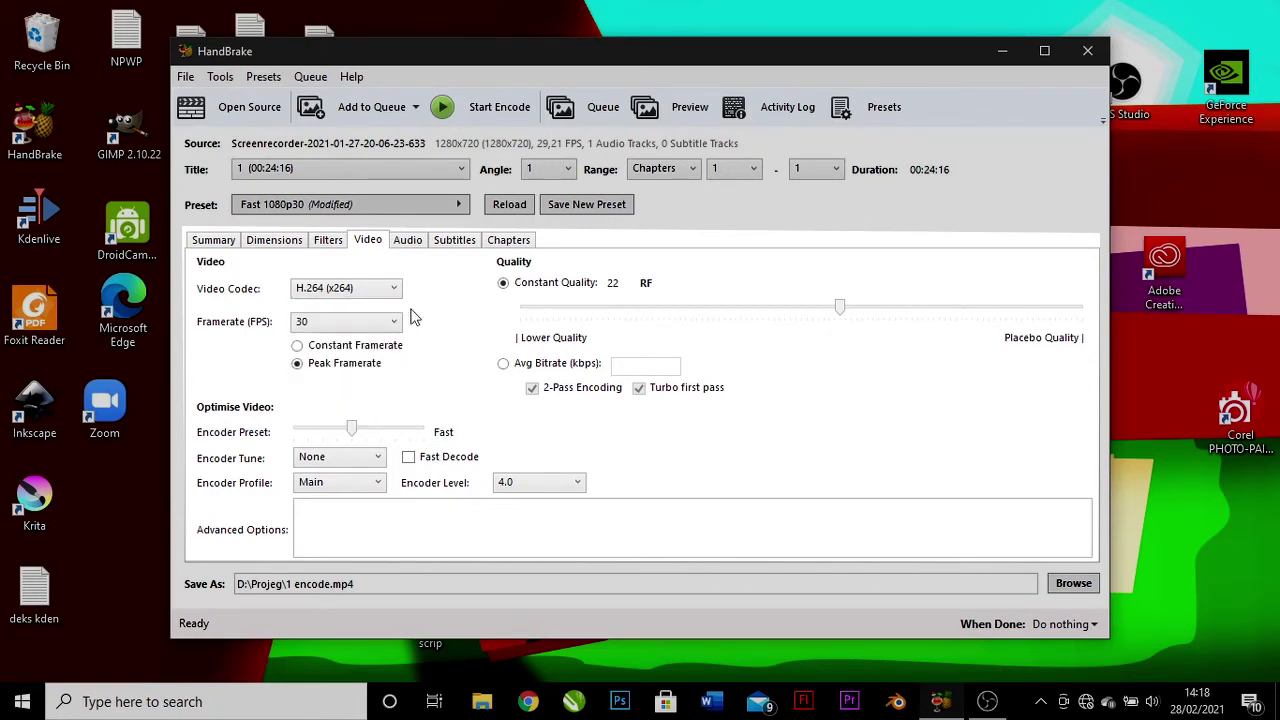
pyautogui.click(388, 326)
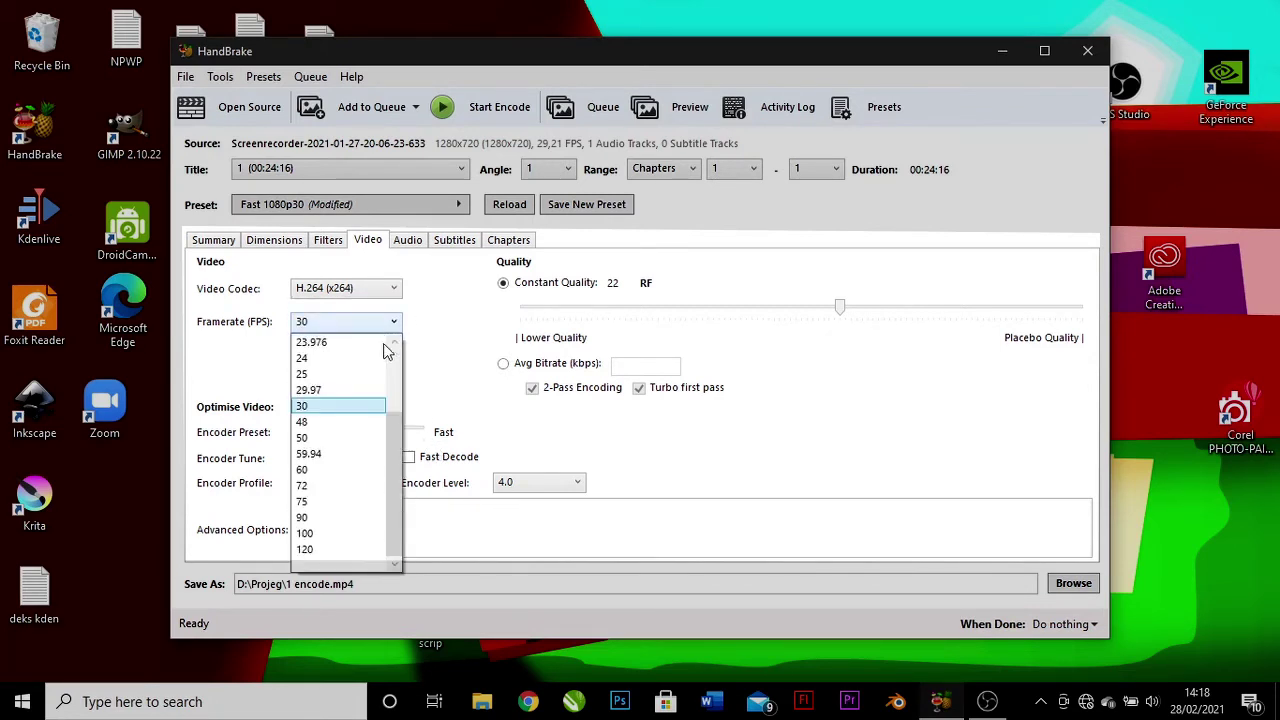
pyautogui.click(372, 408)
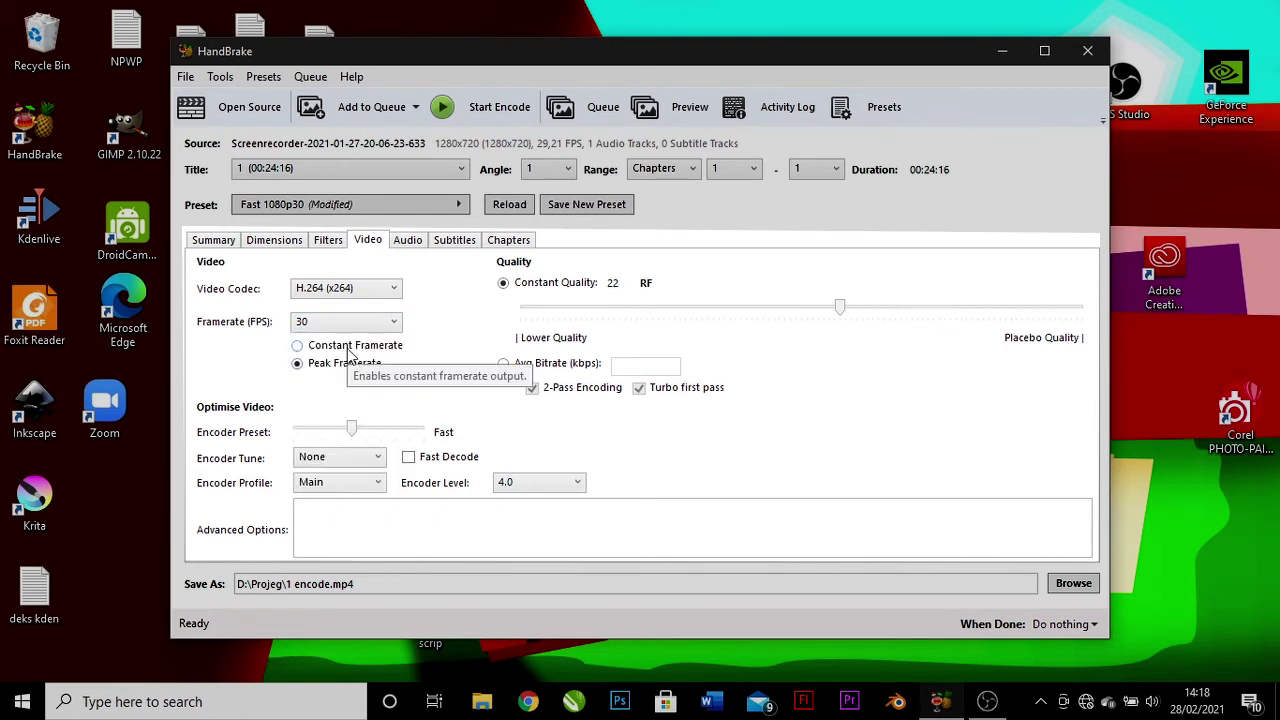
pyautogui.click(348, 347)
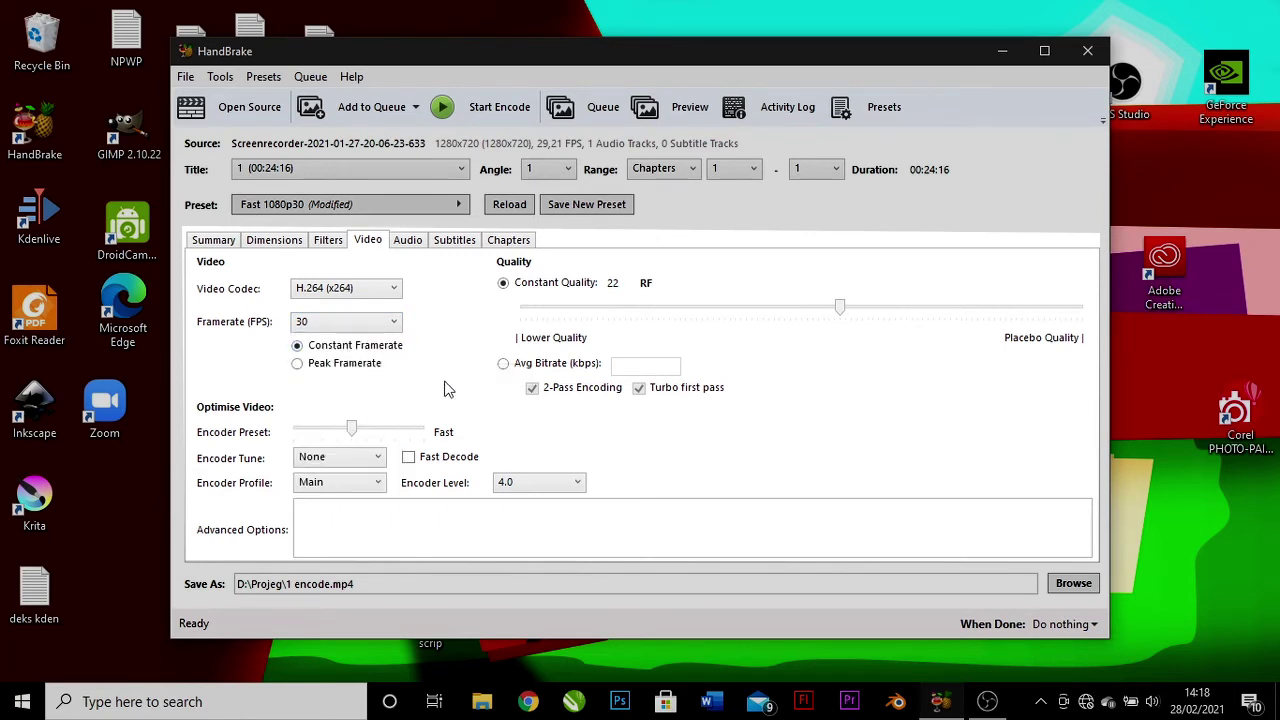
pyautogui.moveTo(563, 284)
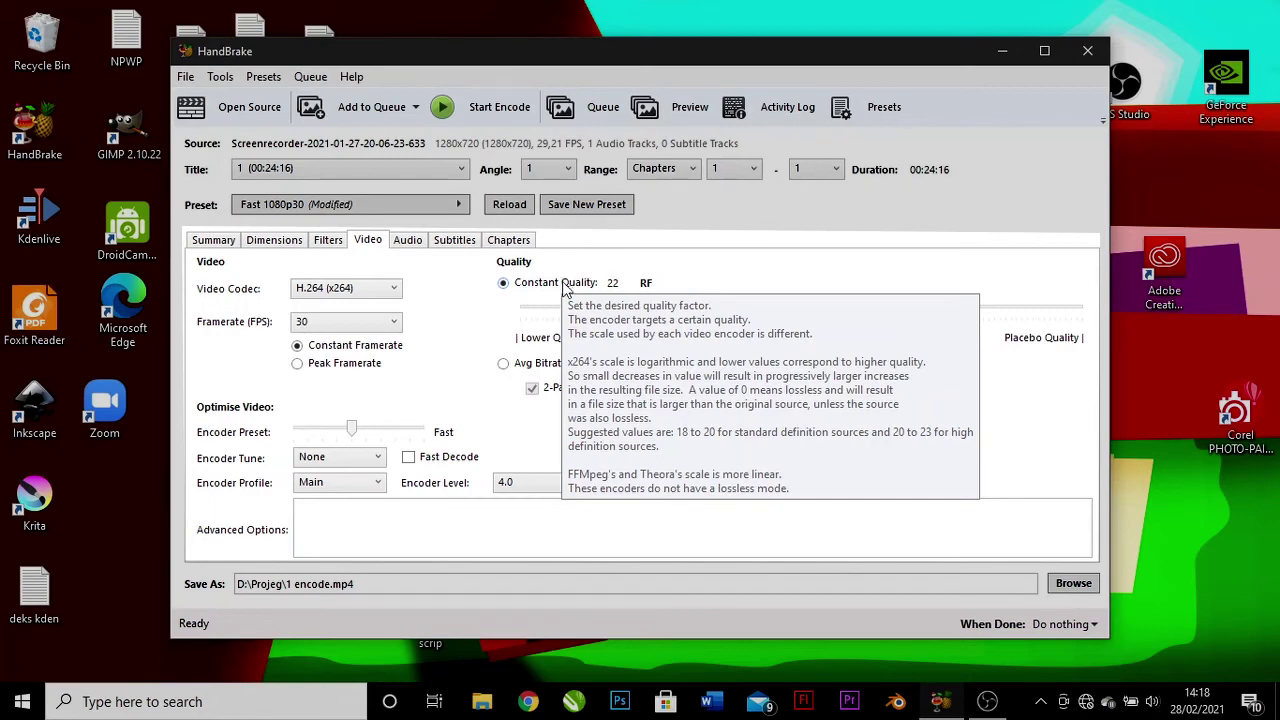
# Step: Switch video quality to Avg Bitrate at 2500 kbps, keeping 2-pass and turbo first pass
pyautogui.moveTo(548, 372)
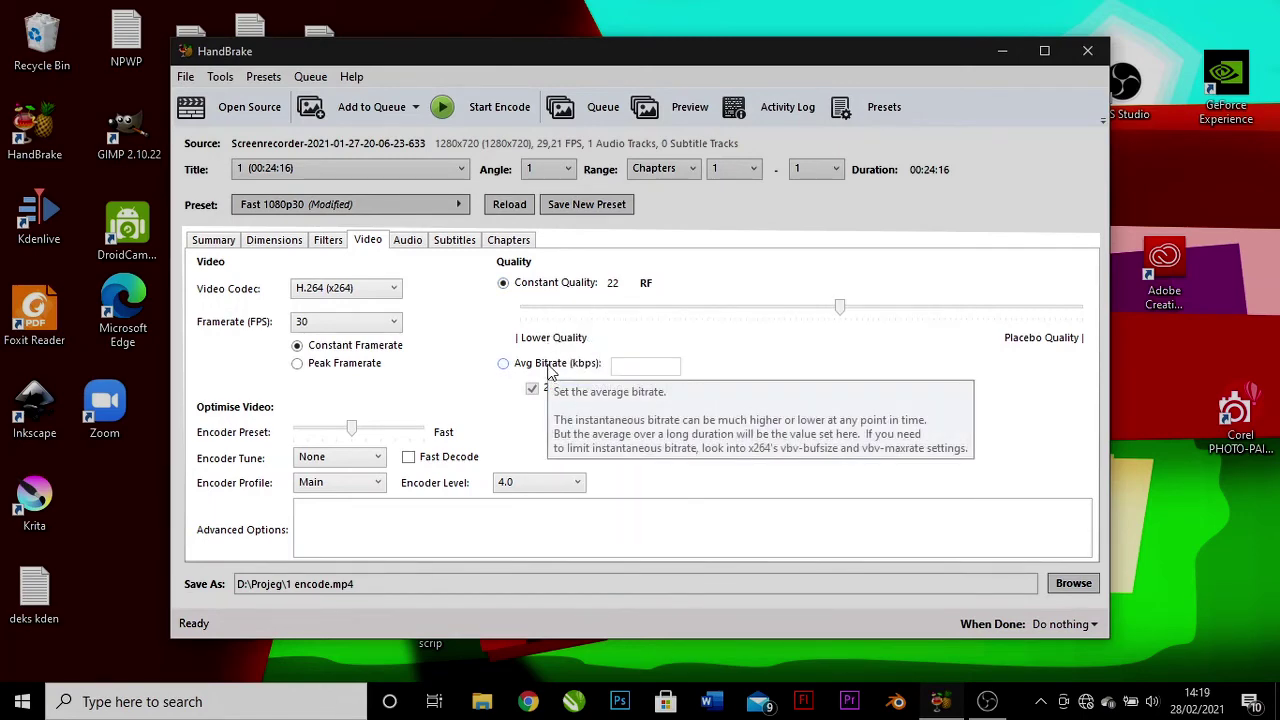
pyautogui.click(547, 368)
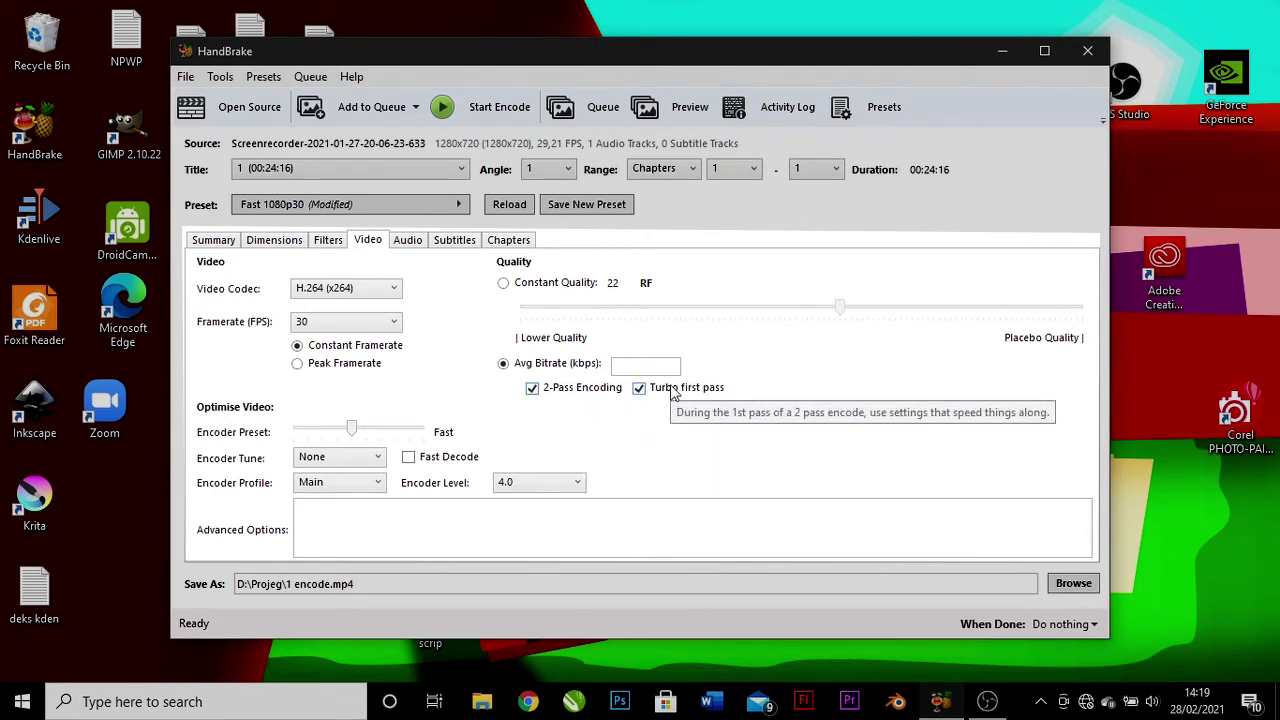
pyautogui.click(647, 364)
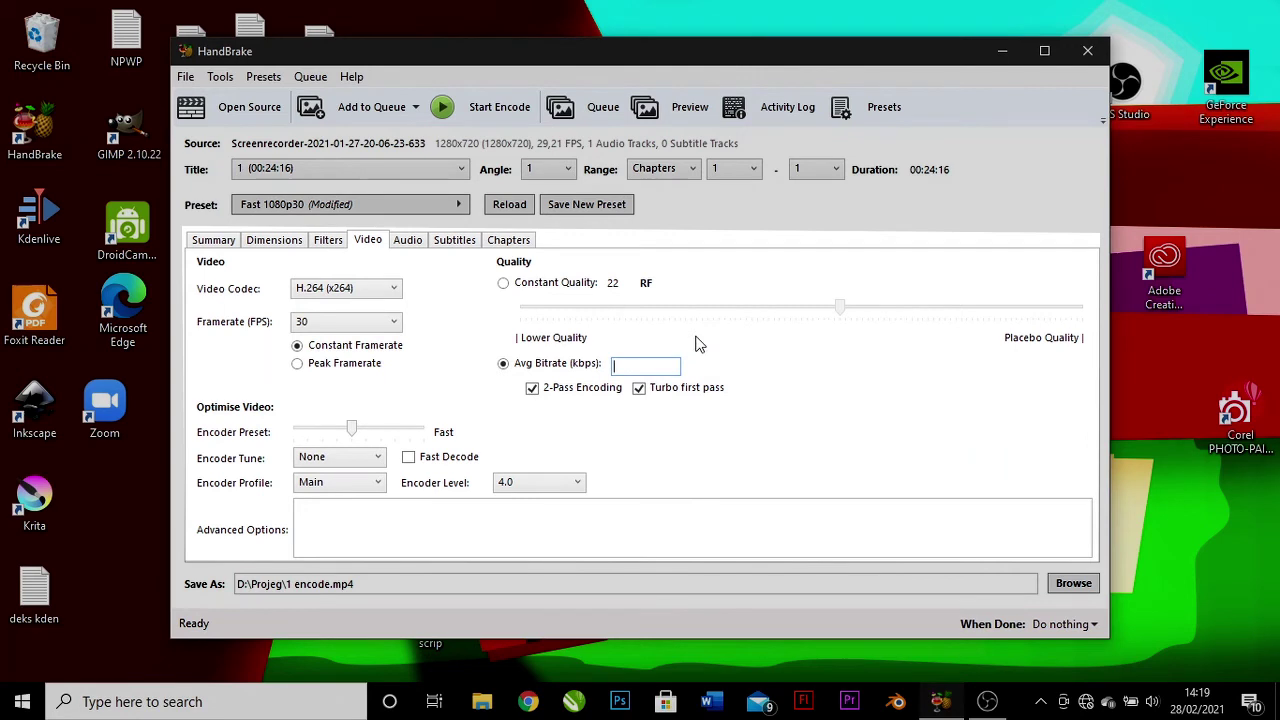
pyautogui.write('125')
pyautogui.write('00')
pyautogui.click(285, 250)
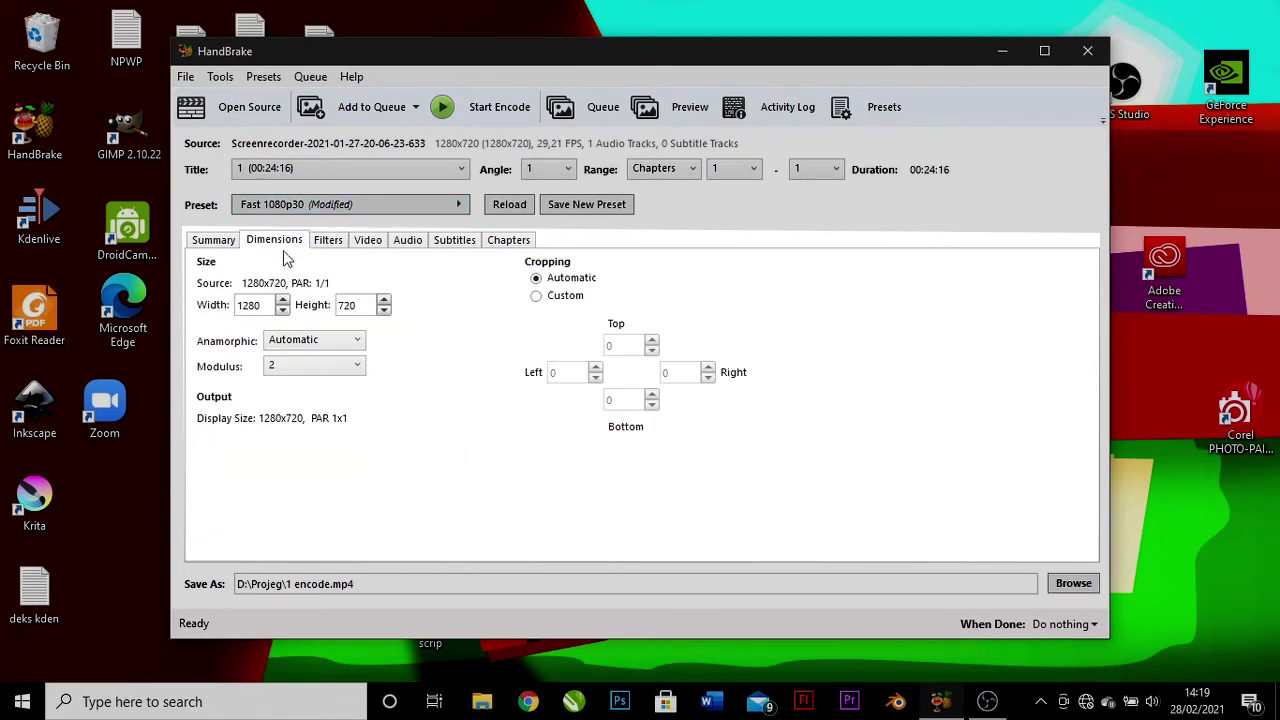
pyautogui.click(366, 243)
pyautogui.doubleClick(630, 366)
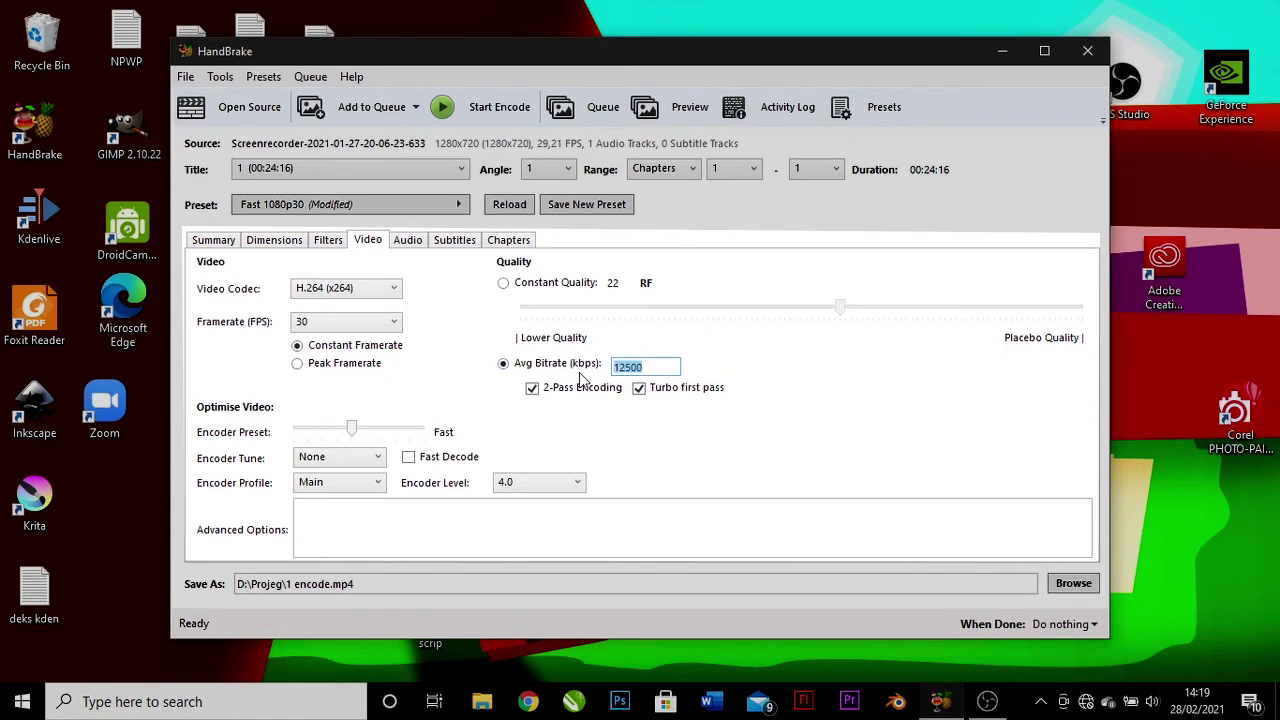
pyautogui.write('250')
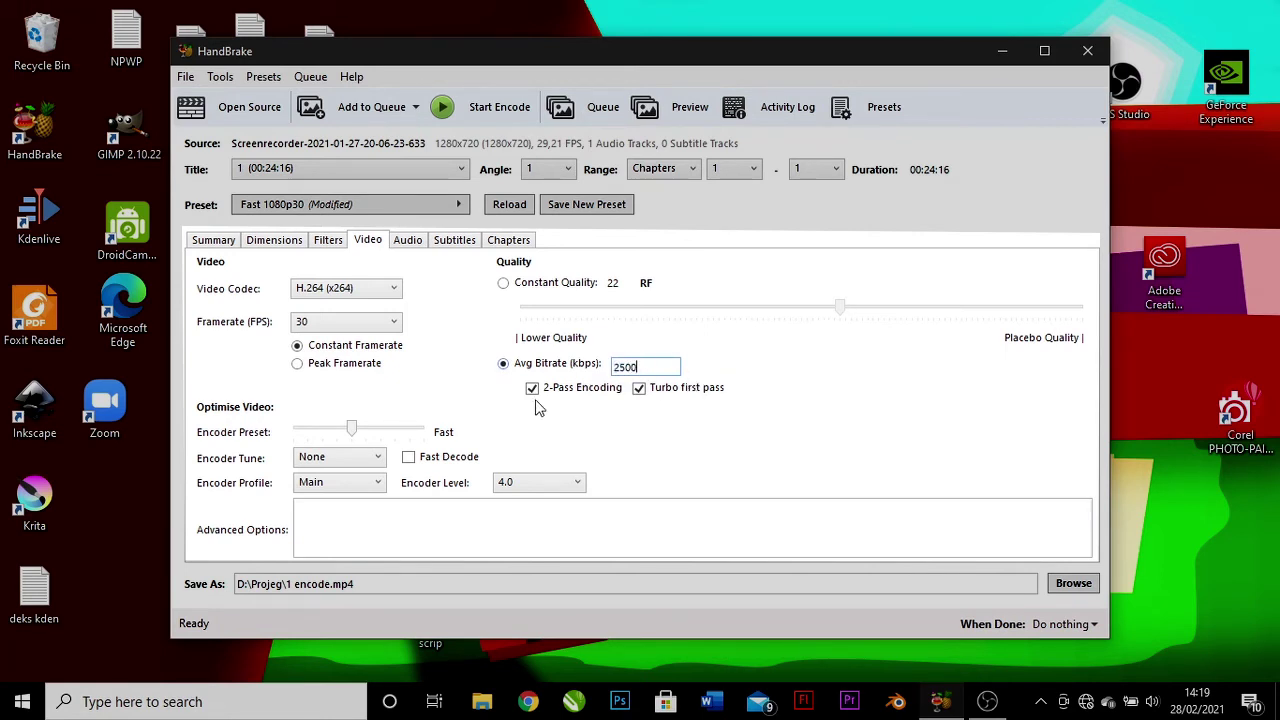
# Step: Set the audio track codec to AC3 Passthru
pyautogui.click(418, 246)
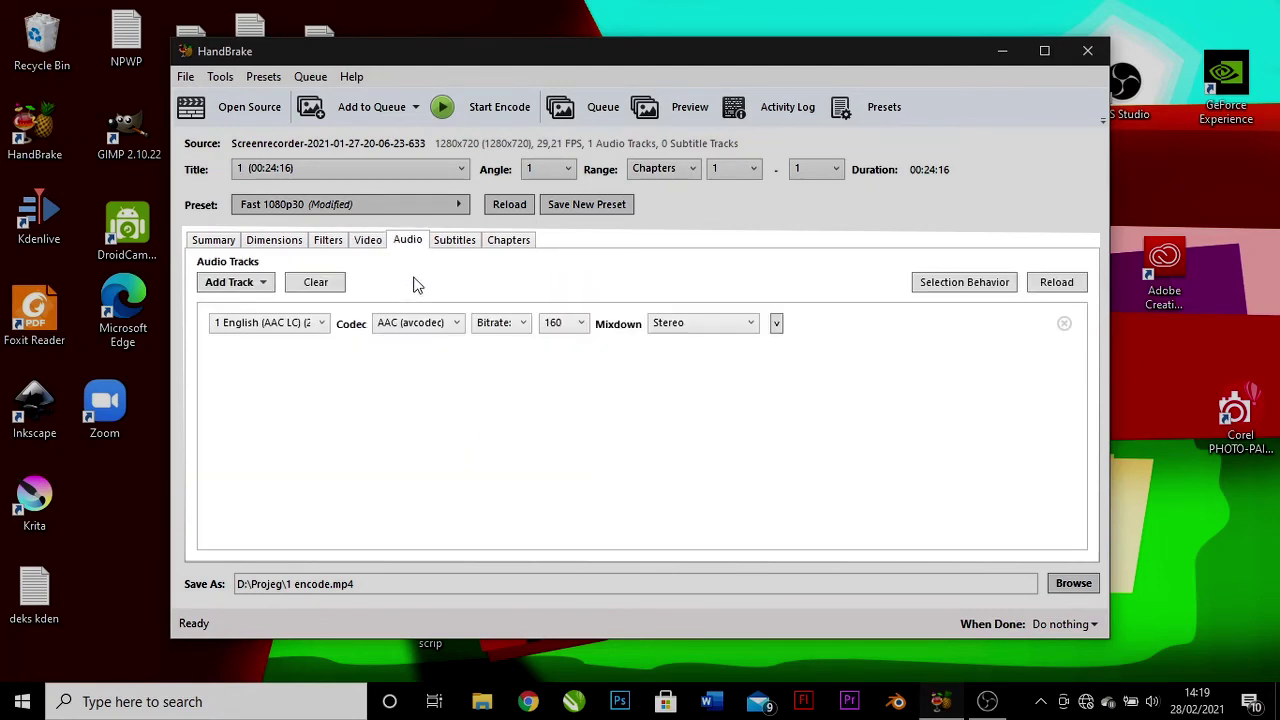
pyautogui.click(450, 327)
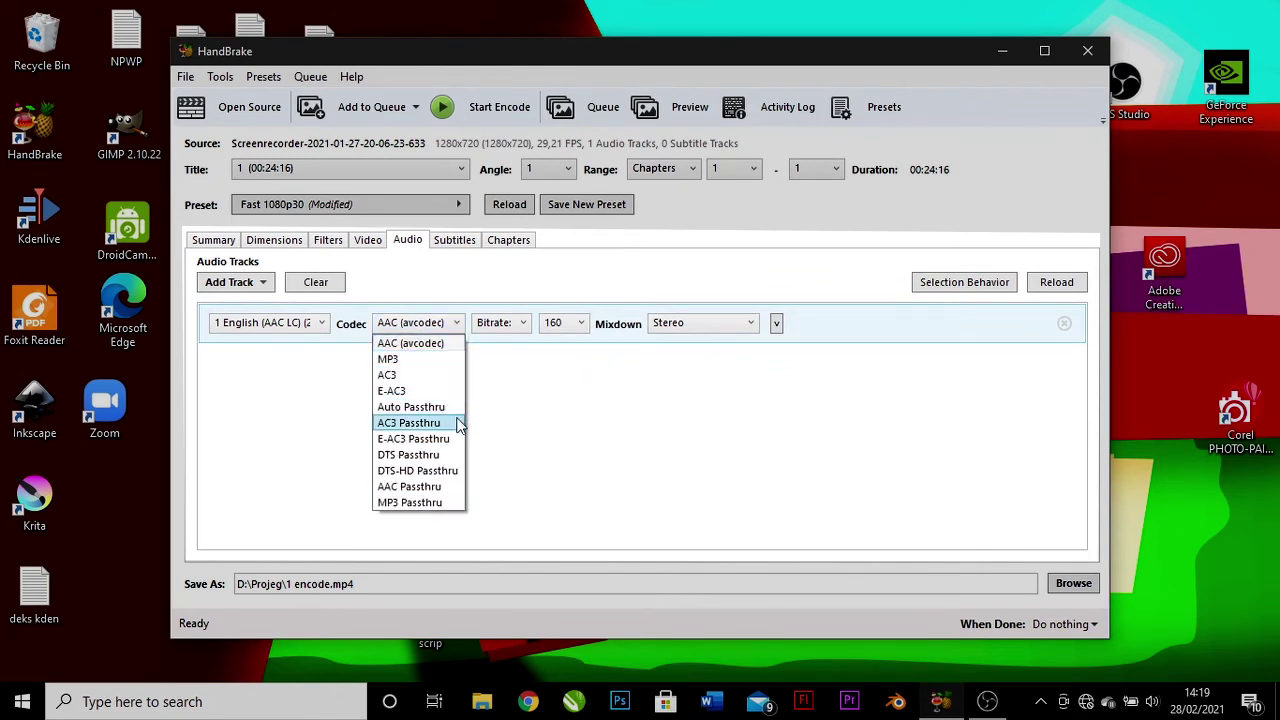
pyautogui.click(459, 424)
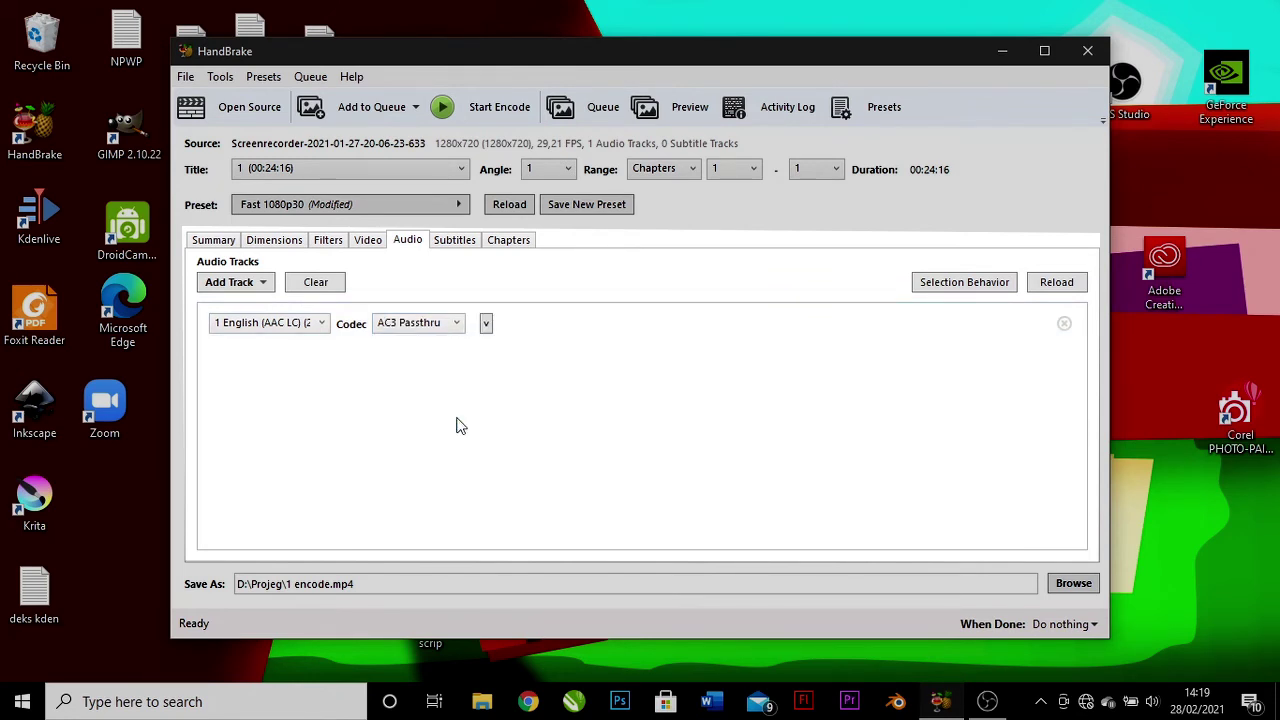
# Step: Review the Subtitles and Chapters settings, ending on the Subtitles tab
pyautogui.click(459, 248)
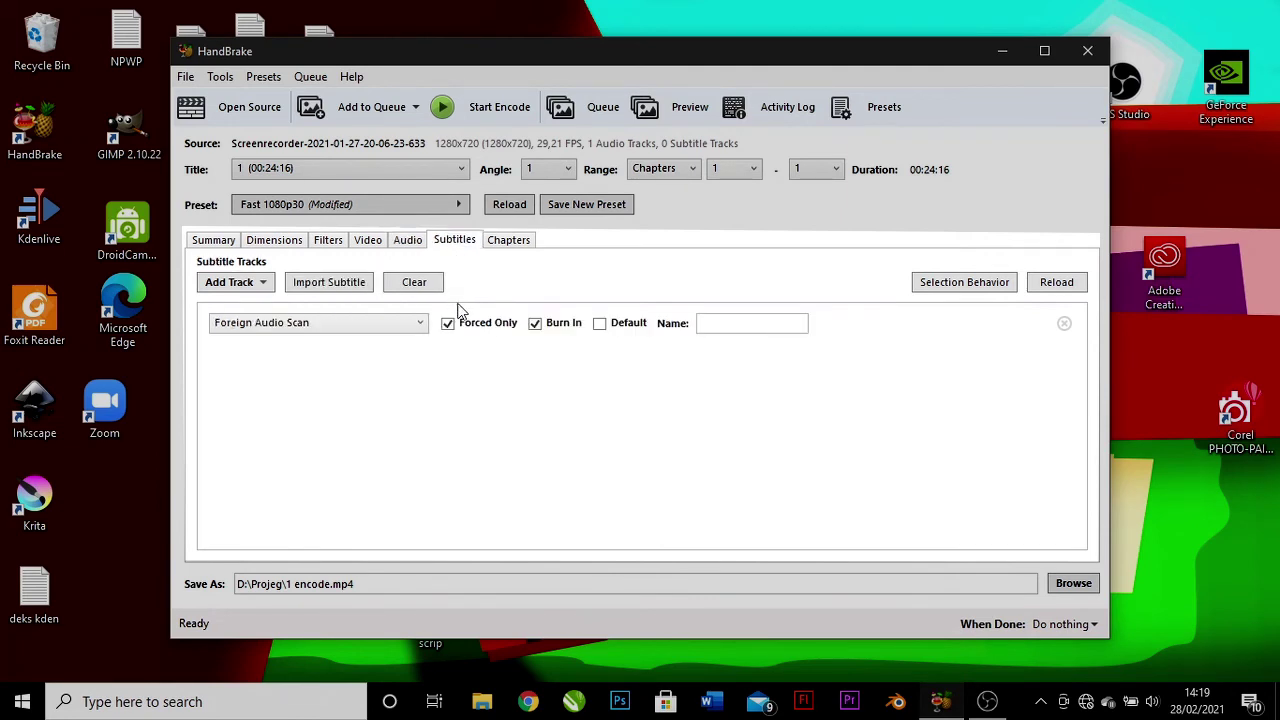
pyautogui.click(507, 245)
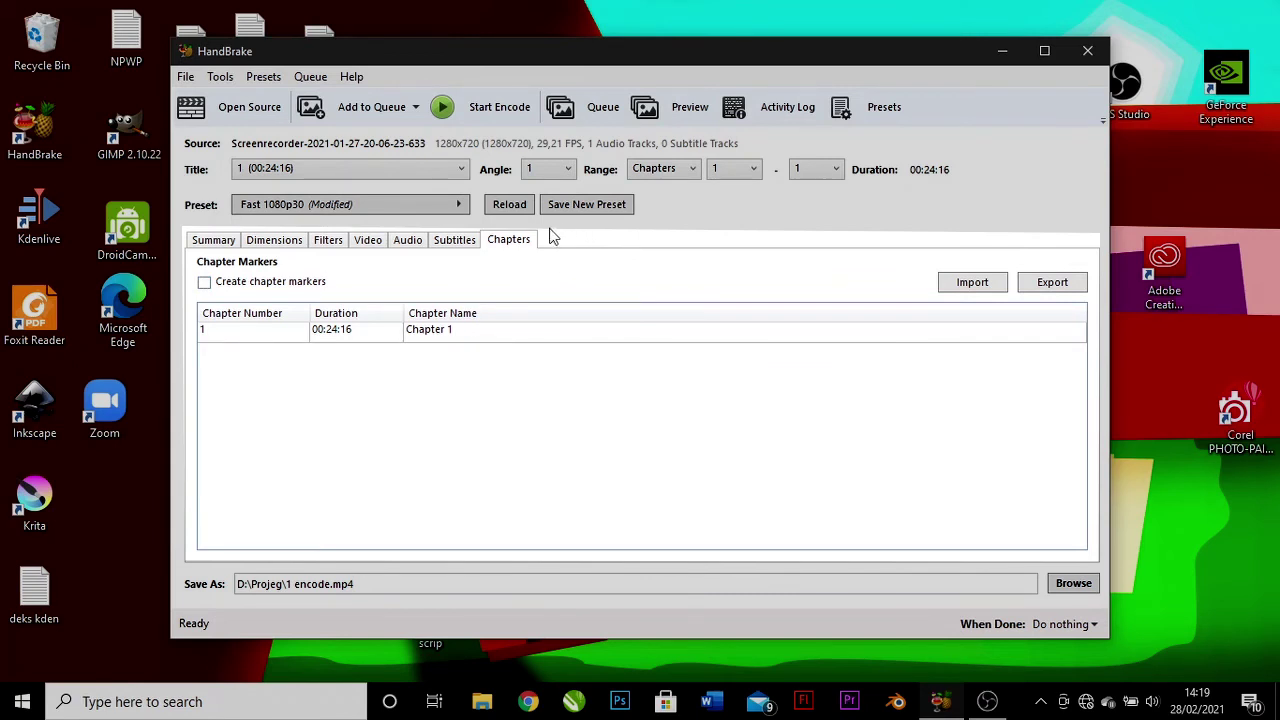
pyautogui.click(465, 242)
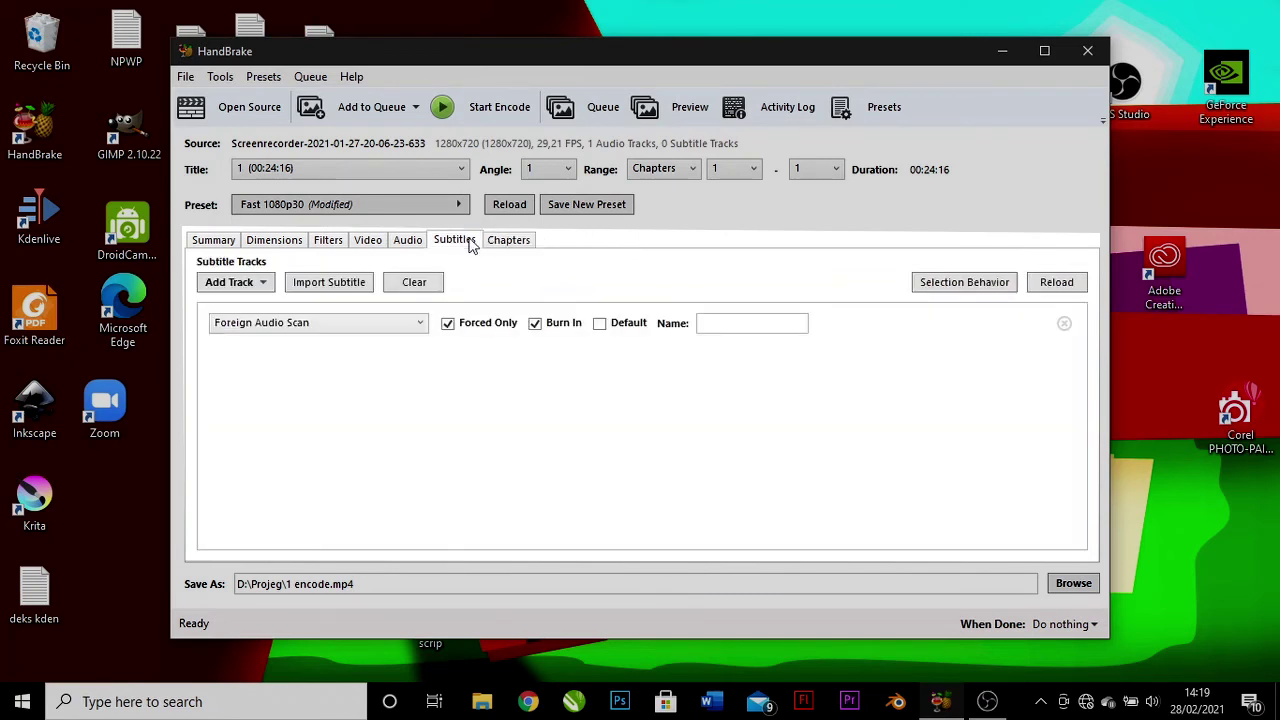
# Step: Review the Audio, Video, Filters, Dimensions and Summary settings, then start the encode to 1 encode.mp4
pyautogui.click(405, 244)
pyautogui.click(365, 245)
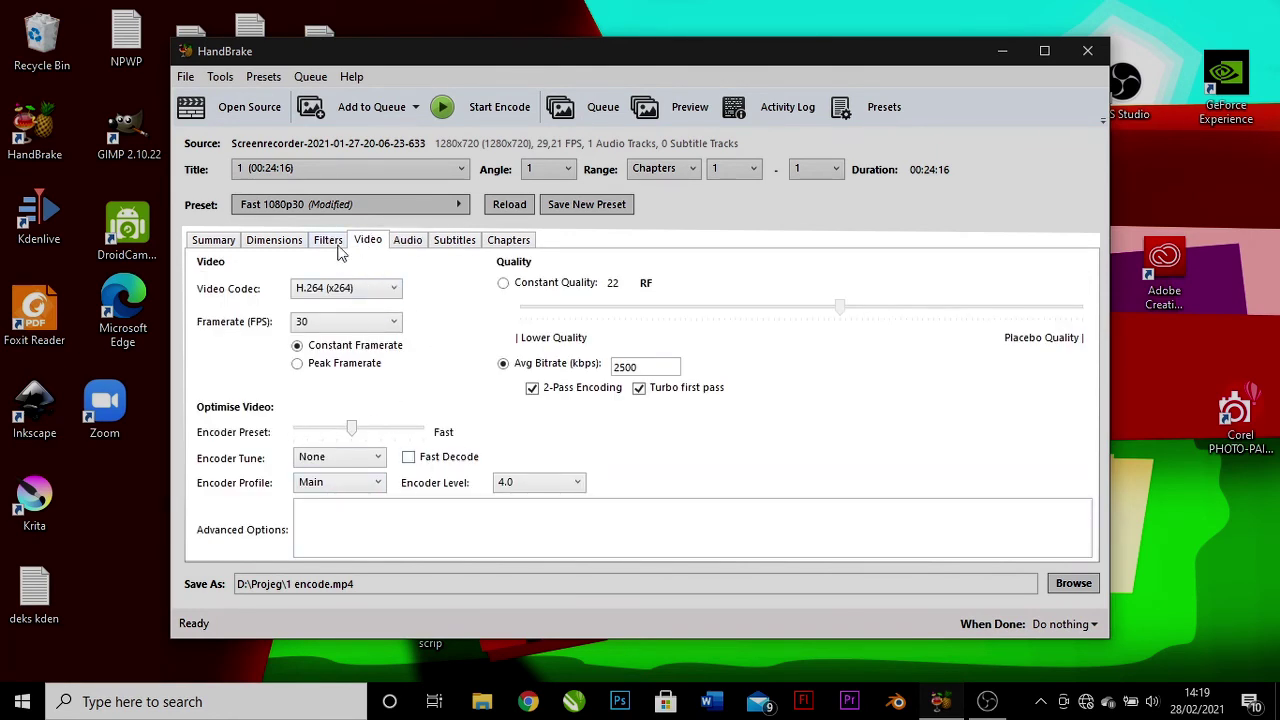
pyautogui.click(328, 244)
pyautogui.click(266, 244)
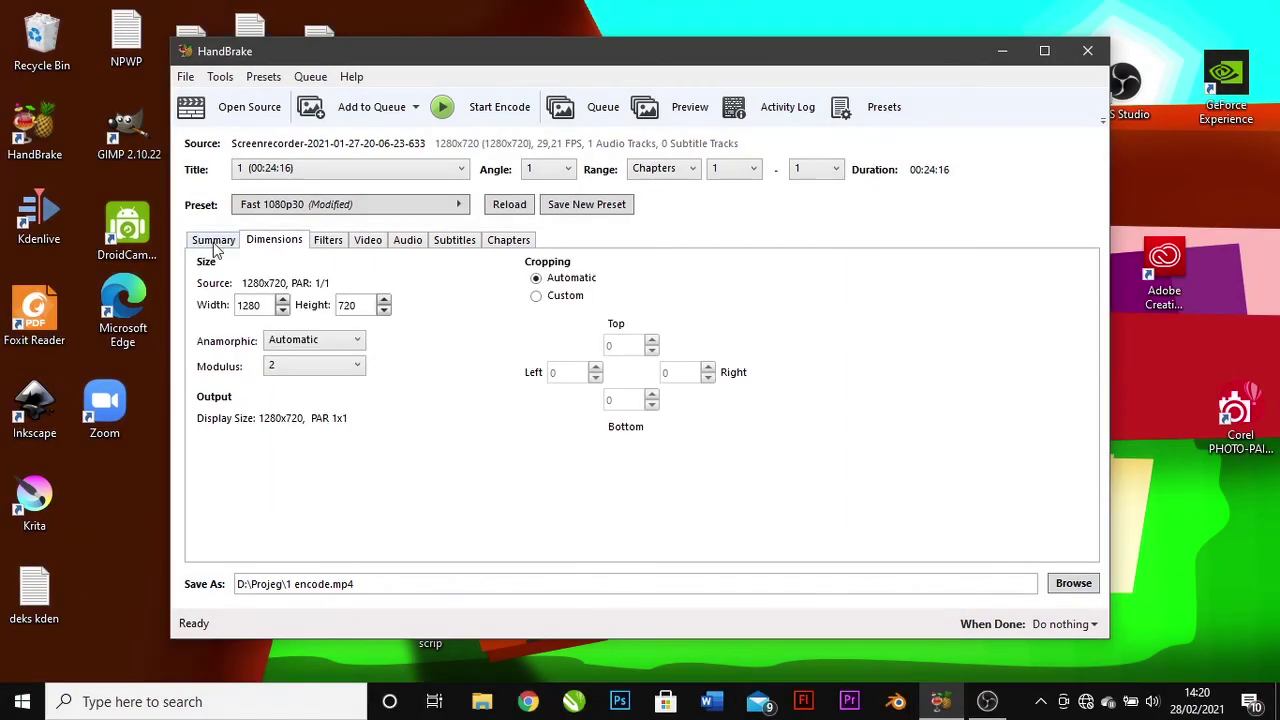
pyautogui.click(214, 246)
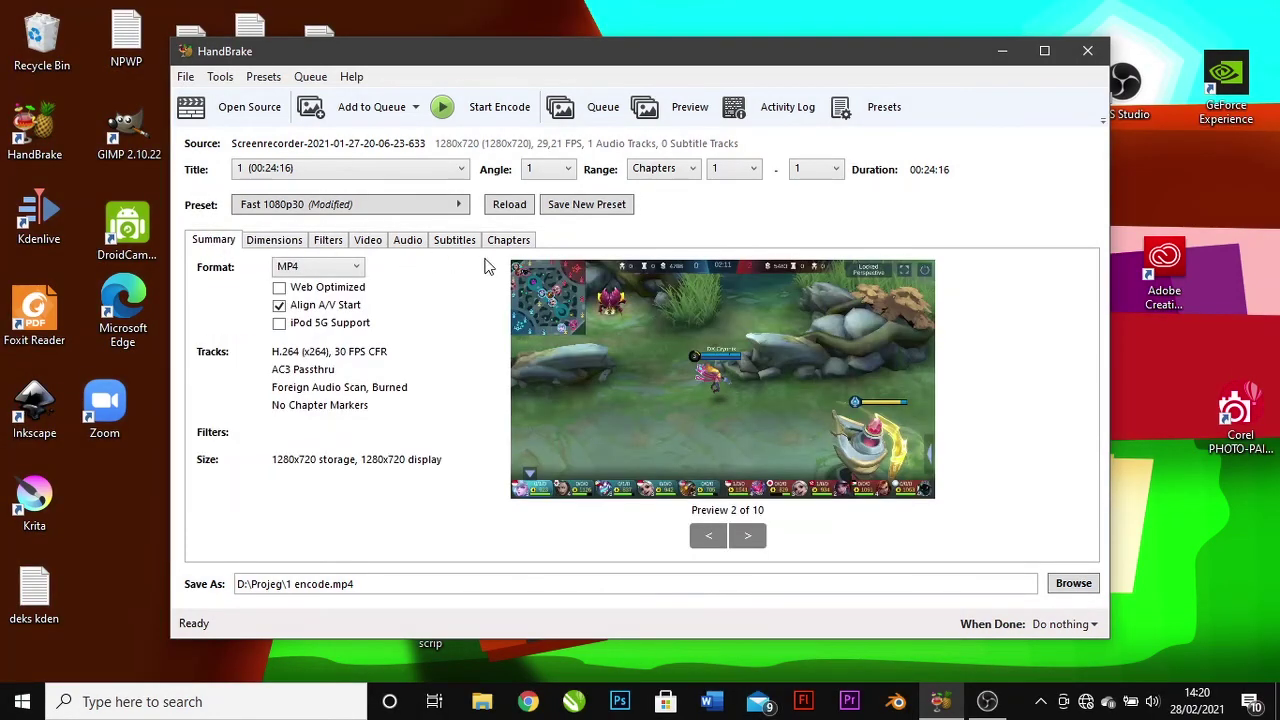
pyautogui.click(490, 108)
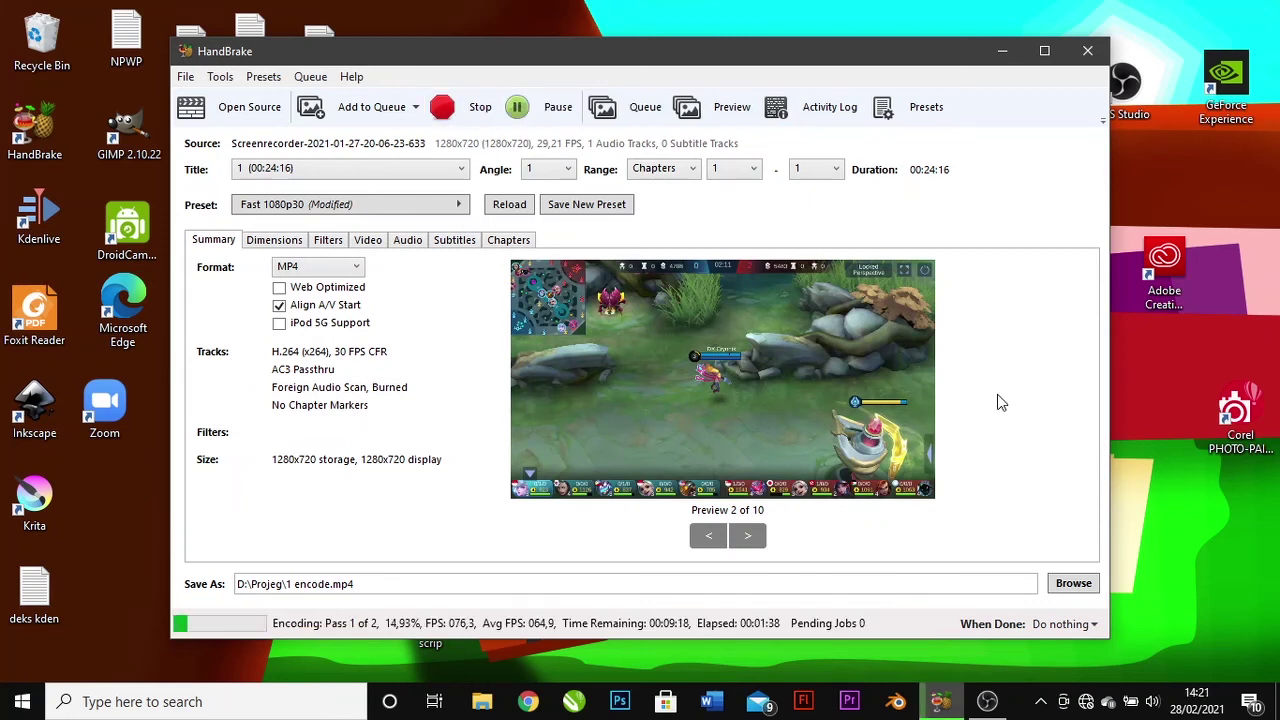